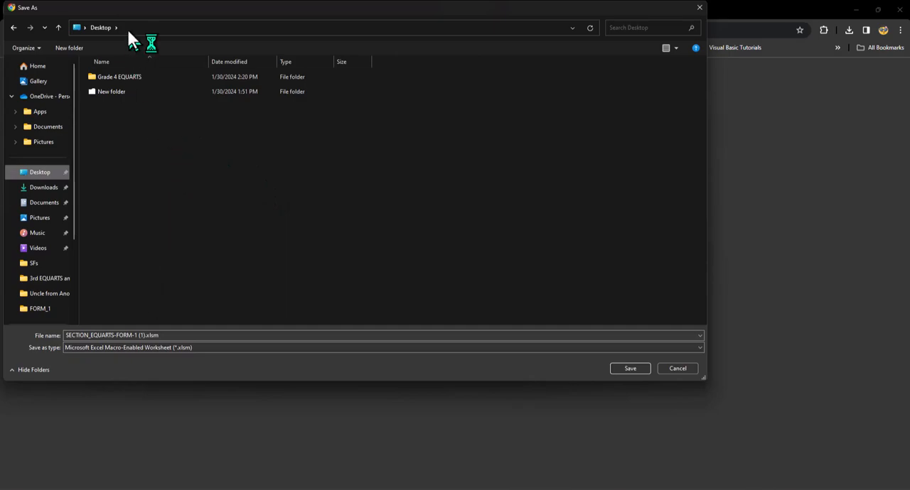
# Save SECTION_EQUARTS-FORM-1 (1).xlsm to the Desktop and show it in its folder with larger file icons.
pyautogui.click(631, 367)
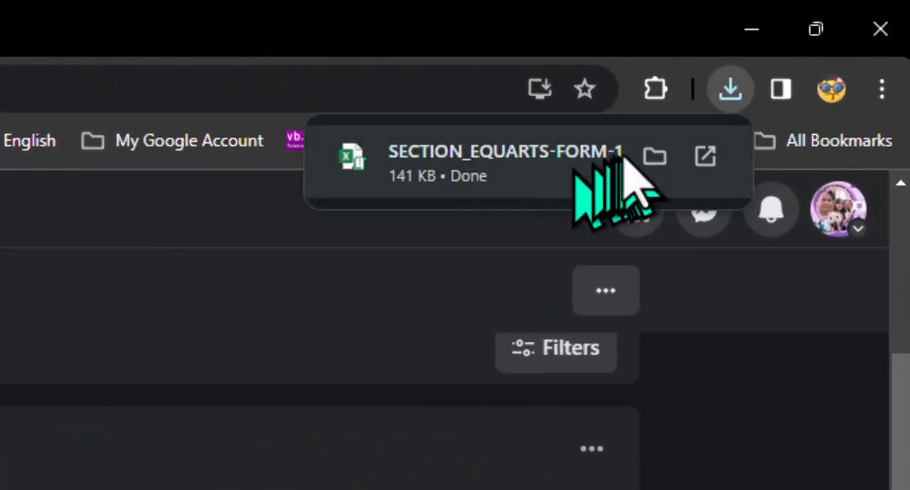
pyautogui.click(653, 159)
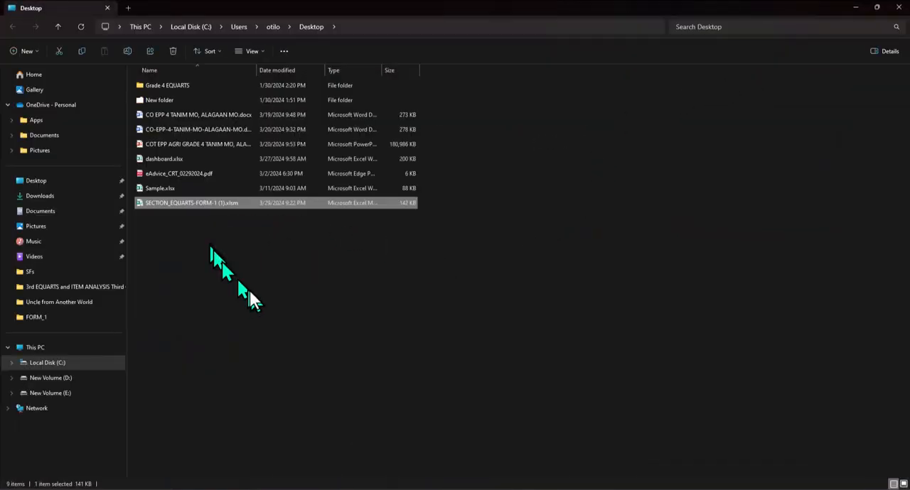
pyautogui.keyDown('ctrl'); pyautogui.scroll(4, 257, 289); pyautogui.keyUp('ctrl')
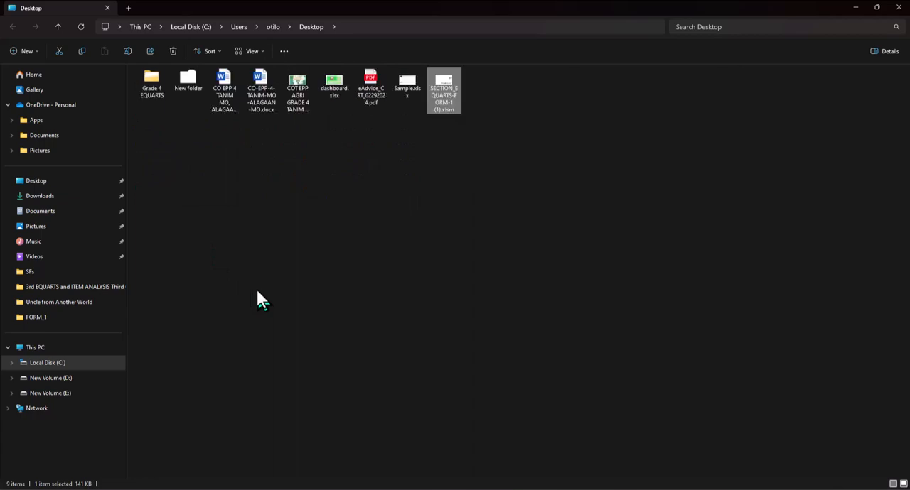
pyautogui.keyDown('ctrl'); pyautogui.scroll(1, 256, 290); pyautogui.keyUp('ctrl')
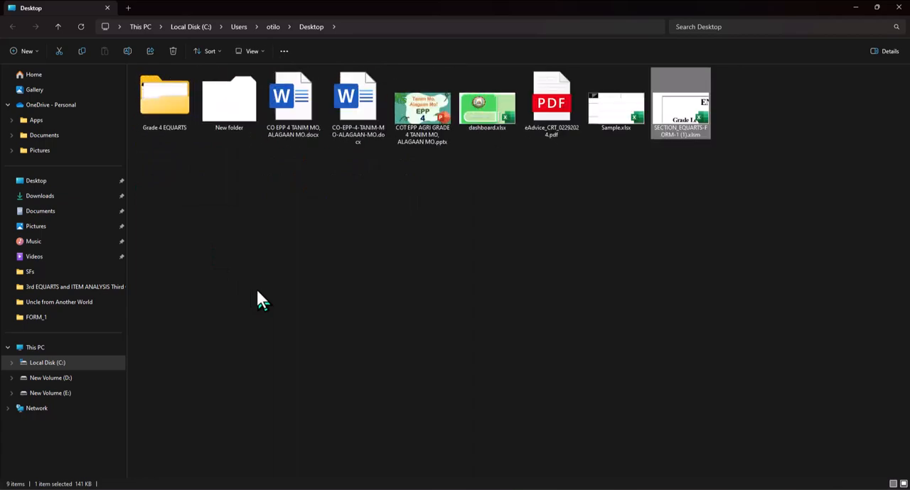
pyautogui.keyDown('ctrl'); pyautogui.scroll(-1, 256, 299); pyautogui.keyUp('ctrl')
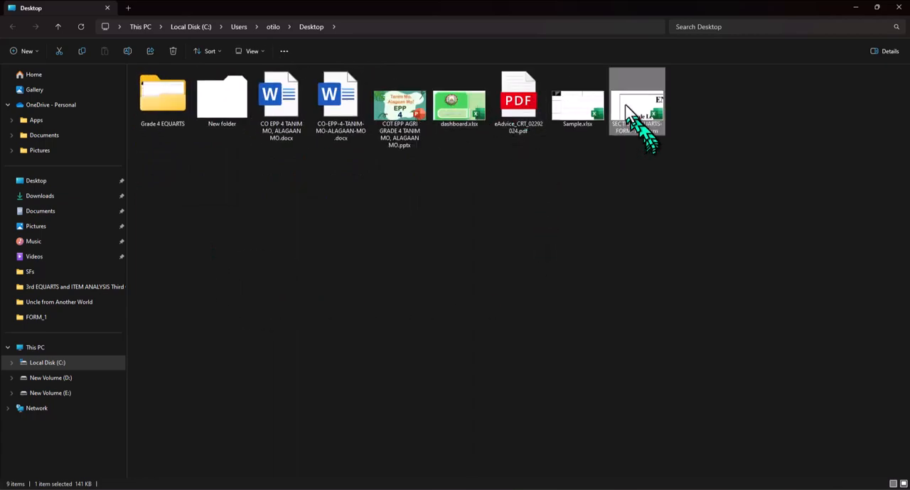
# Unblock SECTION_EQUARTS-FORM-1 (1).xlsm in its file properties.
pyautogui.rightClick(652, 123)
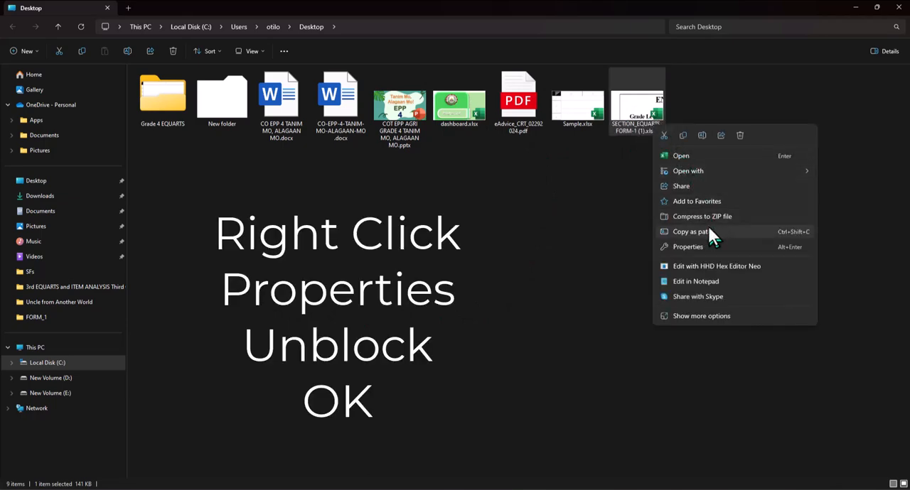
pyautogui.click(713, 246)
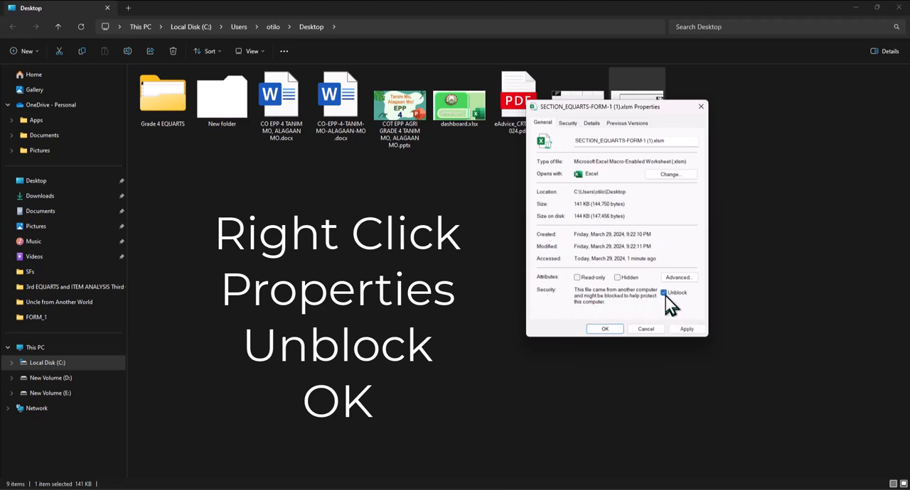
pyautogui.click(606, 329)
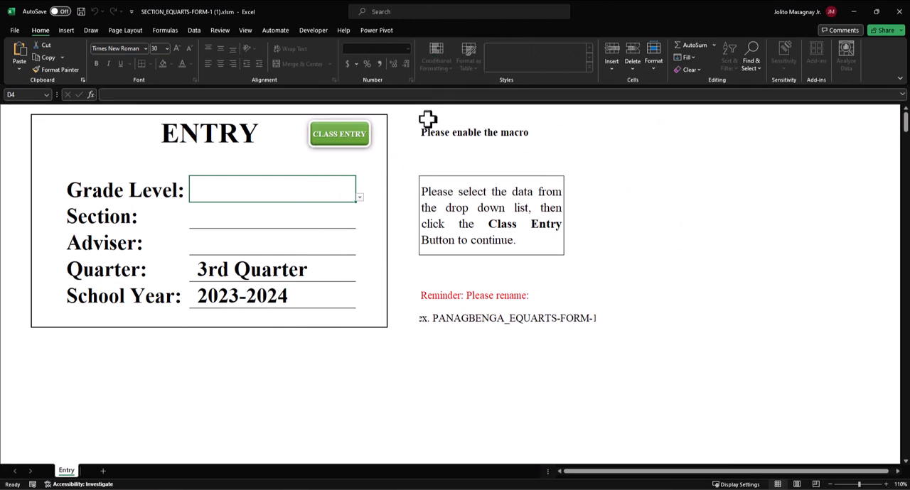
# Set the grade level to FOUR and the section to PANAGBENGA on the Entry sheet.
pyautogui.click(347, 197)
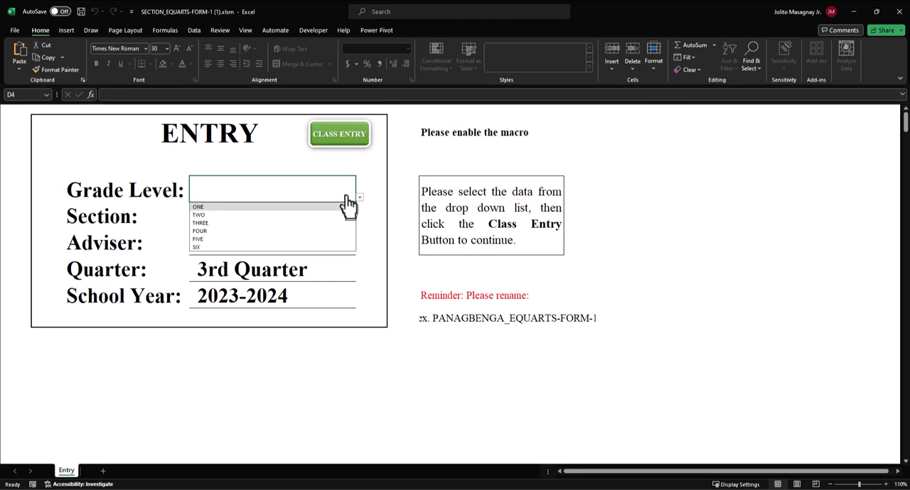
pyautogui.click(240, 232)
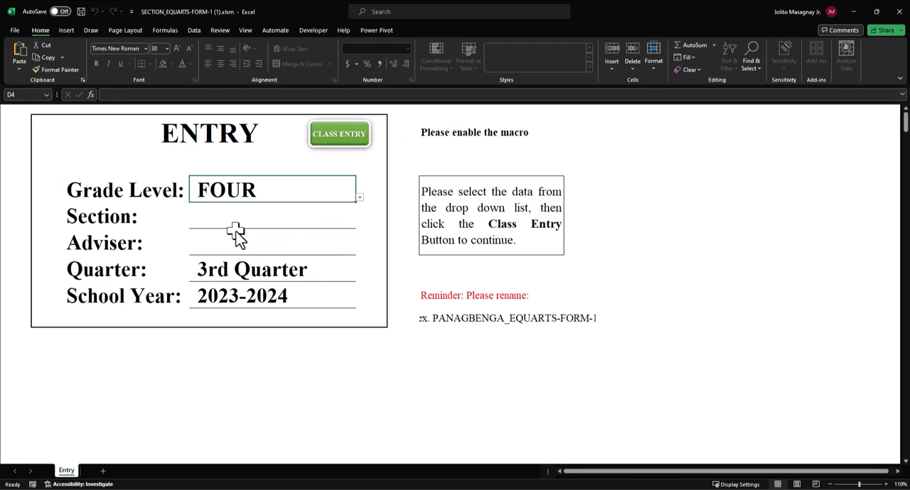
pyautogui.click(245, 223)
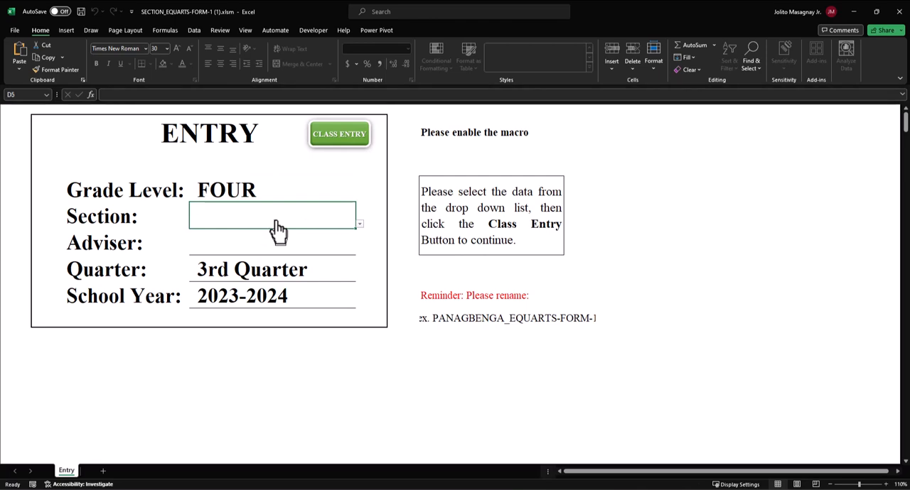
pyautogui.hotkey('alt', 'Down')
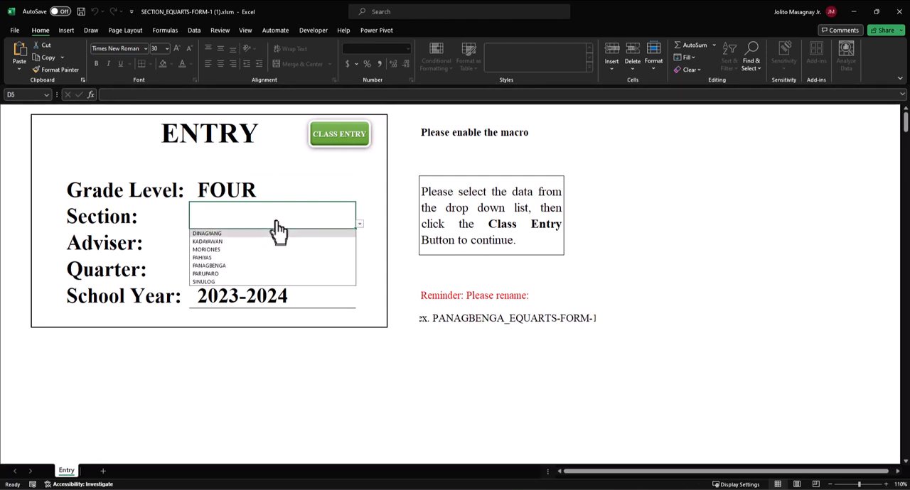
pyautogui.click(235, 265)
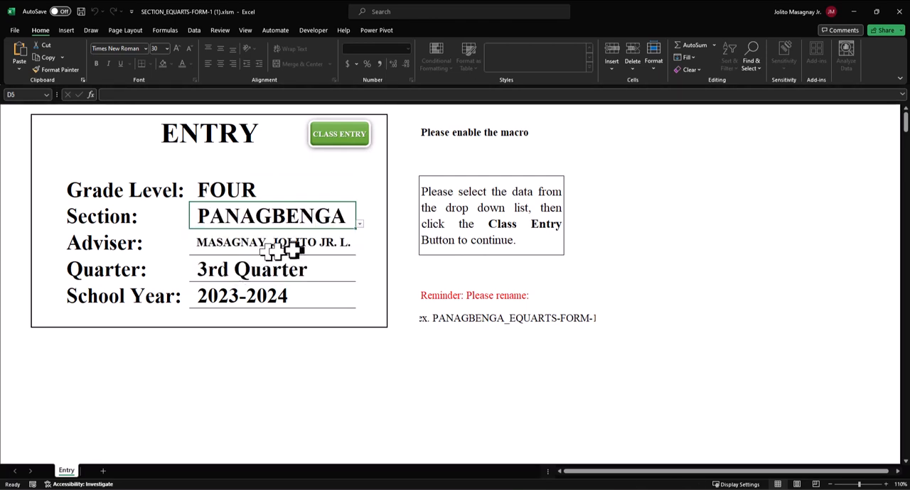
# Choose 3rd Quarter as the quarter and proceed to the class name entry.
pyautogui.click(305, 268)
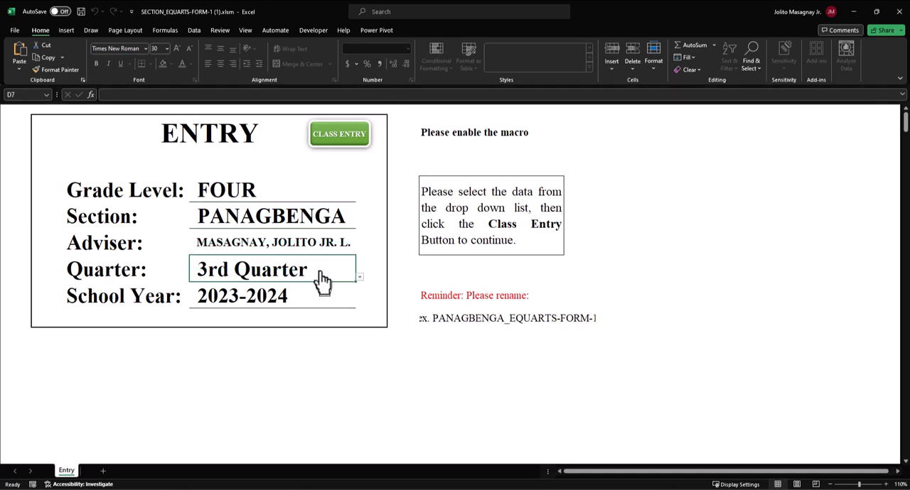
pyautogui.click(360, 278)
pyautogui.click(262, 304)
pyautogui.click(348, 151)
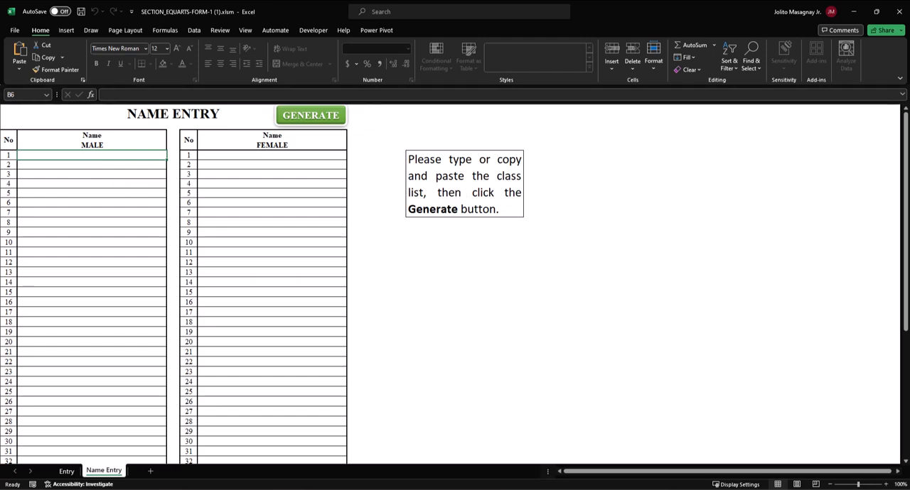
# Copy the male learners' names from the other window and paste them as values into the MALE list from row 1.
pyautogui.hotkey('alt', 'Tab')
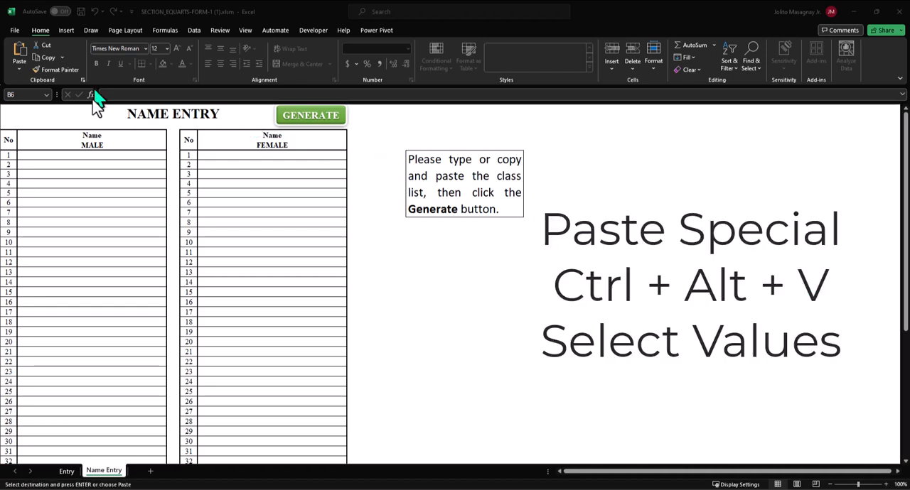
pyautogui.click(84, 156)
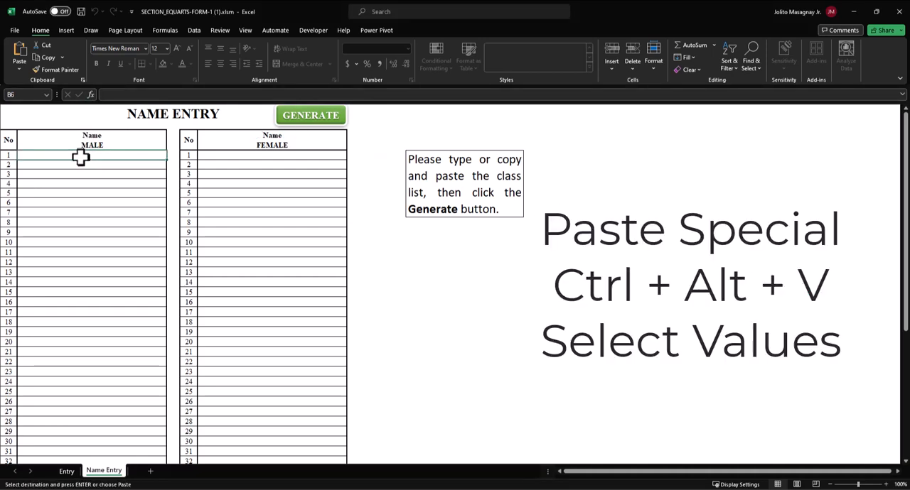
pyautogui.hotkey('ctrl', 'alt', 'v')
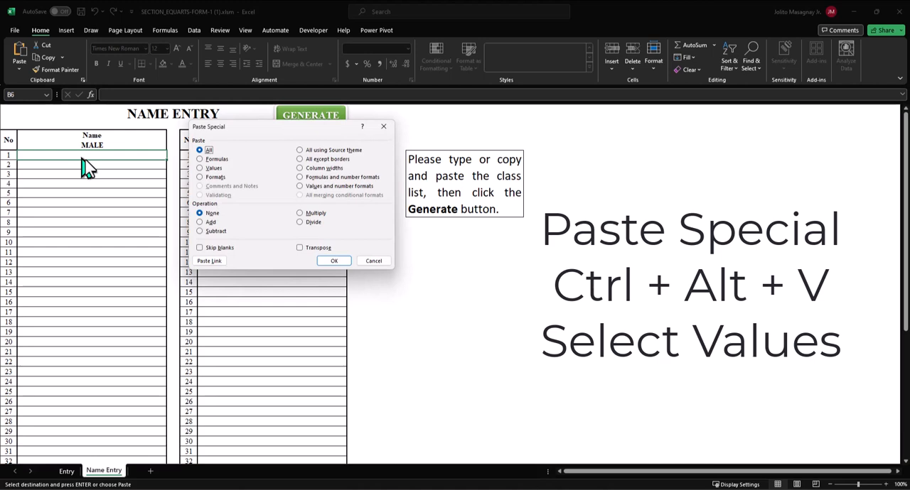
pyautogui.click(213, 168)
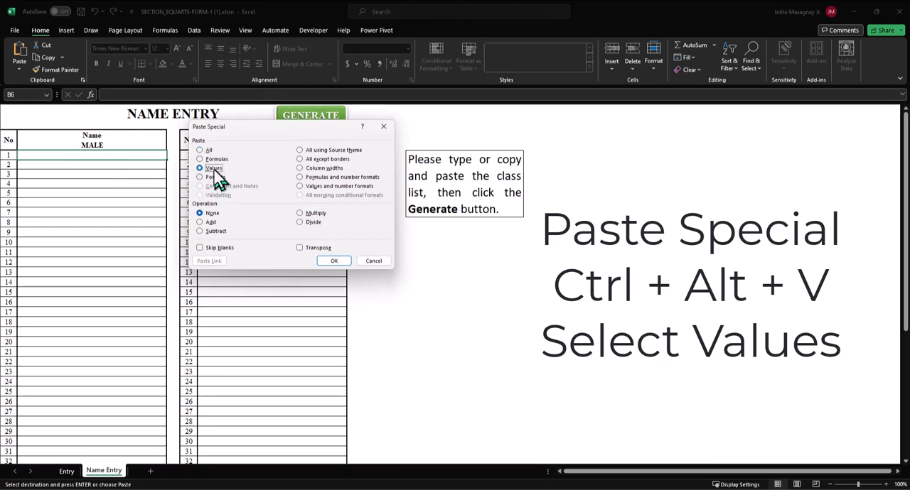
pyautogui.click(334, 261)
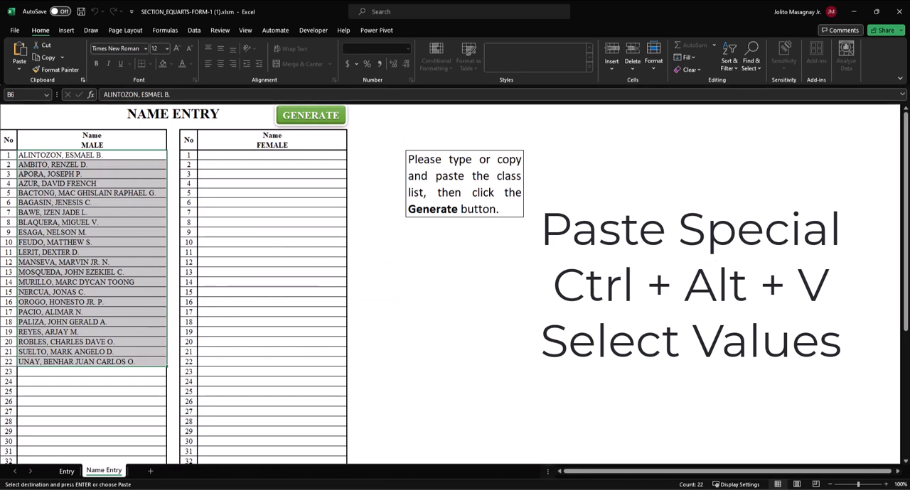
# Copy the female learners' names, paste them as values into the FEMALE list from row 1, and generate the class sheets.
pyautogui.hotkey('alt', 'Tab')
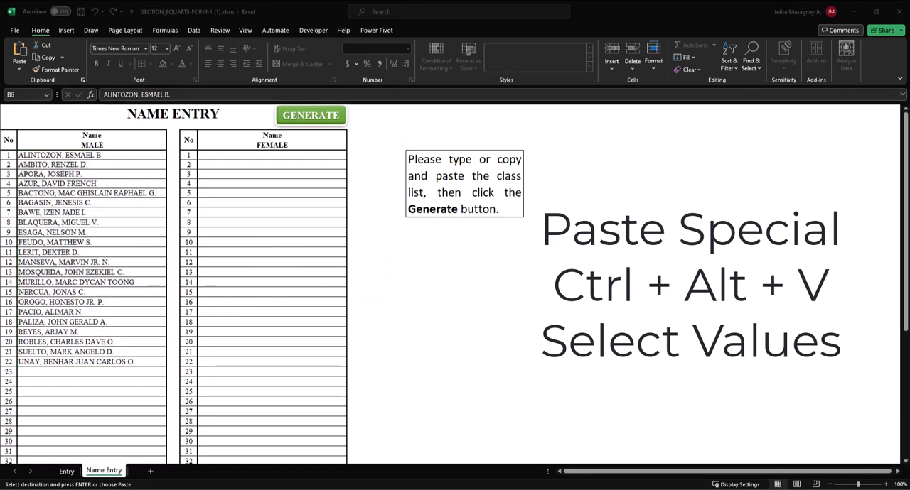
pyautogui.click(229, 159)
pyautogui.click(219, 160)
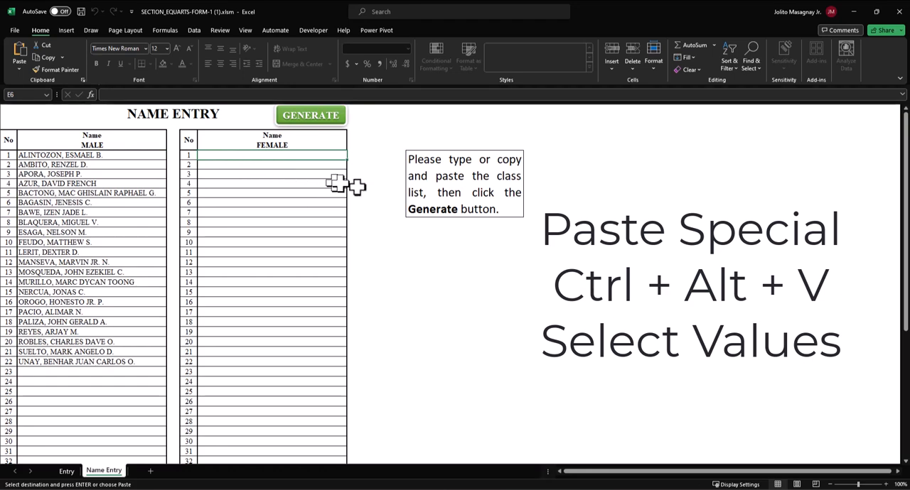
pyautogui.hotkey('ctrl', 'alt', 'v')
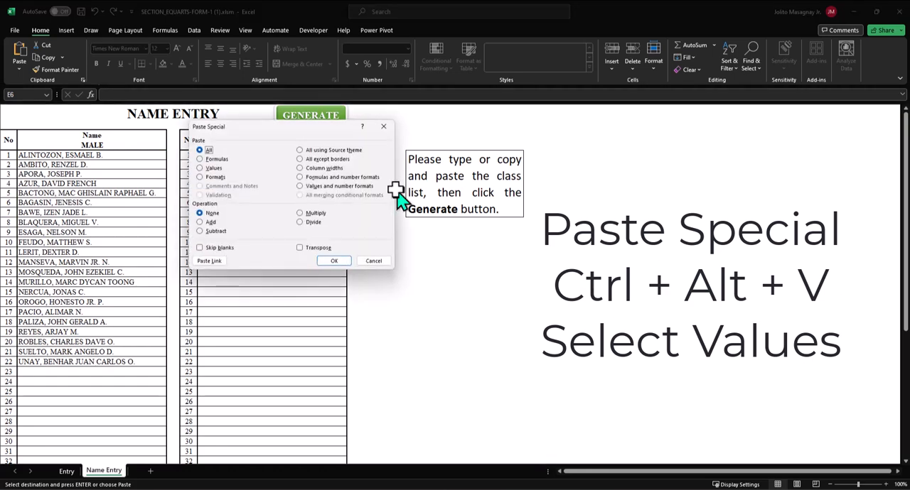
pyautogui.click(215, 169)
pyautogui.click(335, 261)
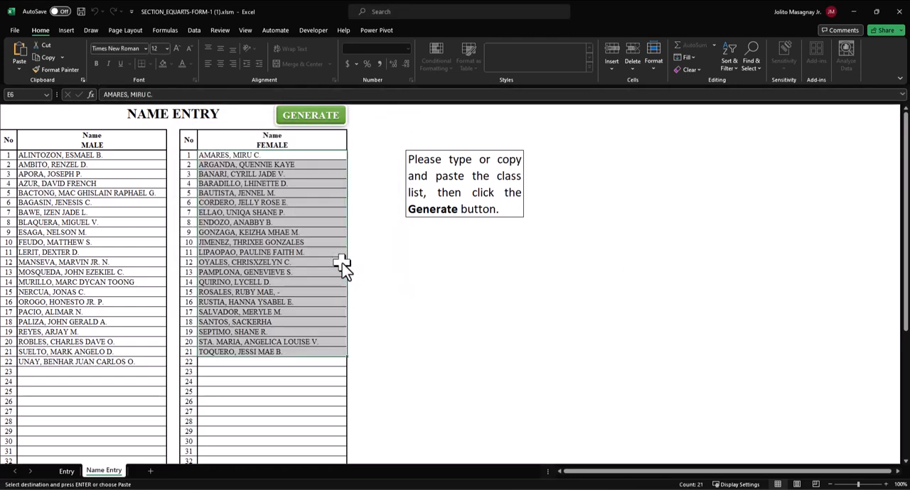
pyautogui.click(315, 402)
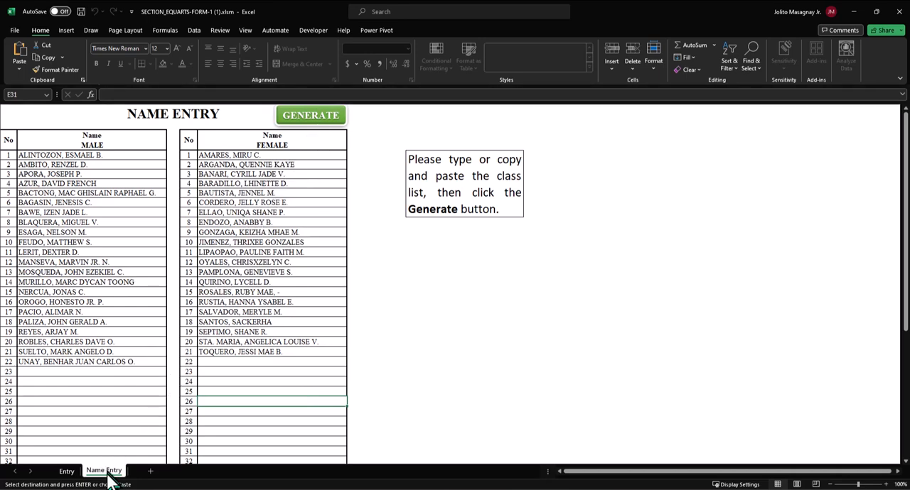
pyautogui.click(296, 132)
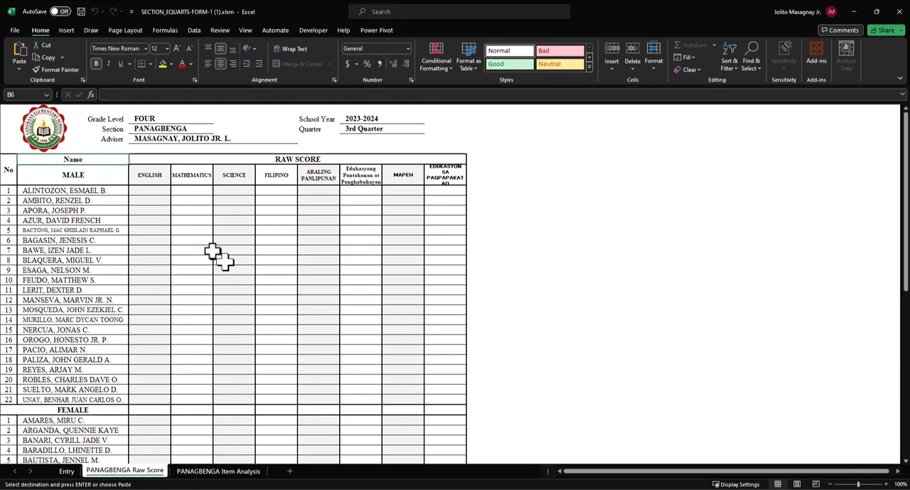
# Examine the PANAGBENGA Raw Score sheet, from the learners' subject score columns down to the totals and statistics rows.
pyautogui.click(151, 187)
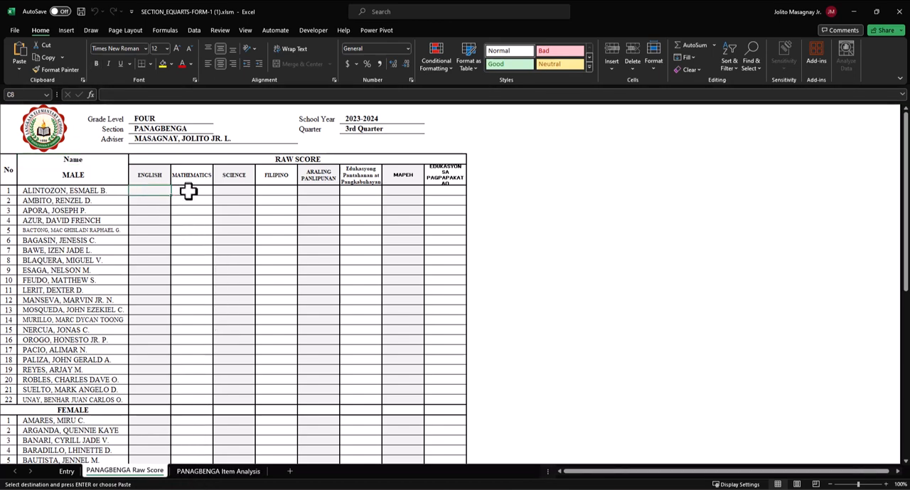
pyautogui.scroll(-1, 157, 341)
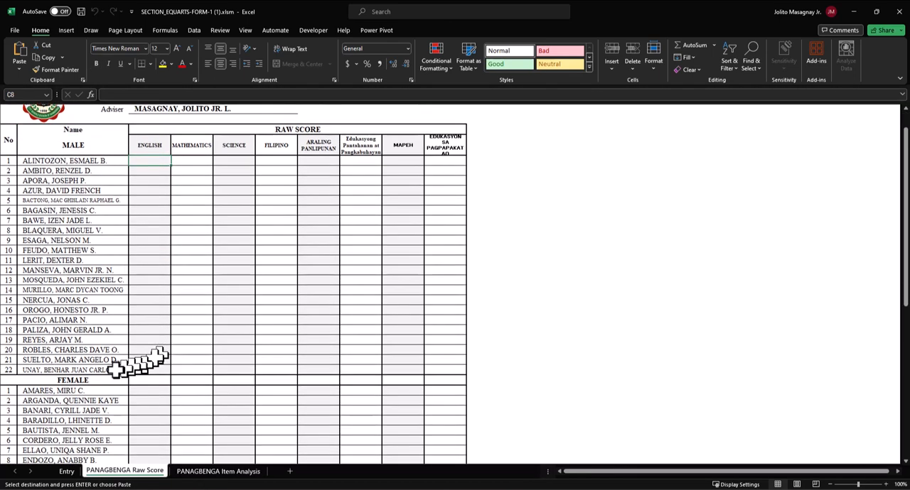
pyautogui.scroll(-7, 51, 366)
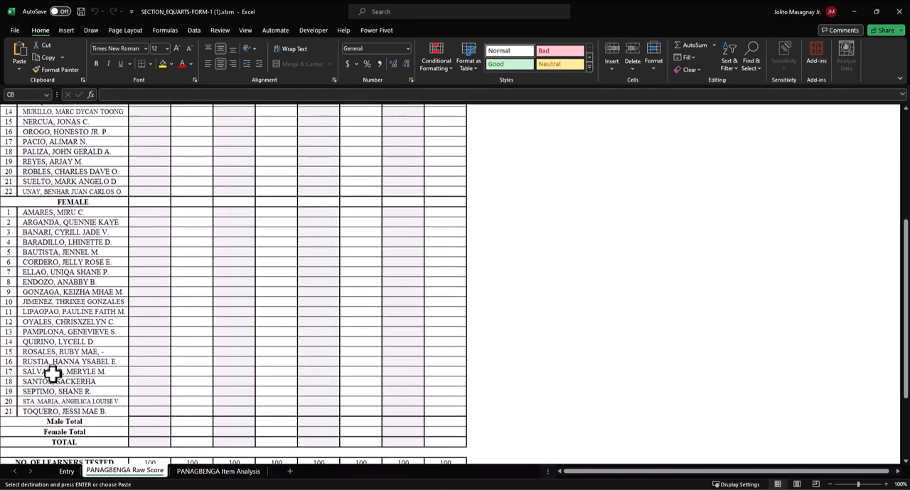
pyautogui.scroll(-1, 51, 387)
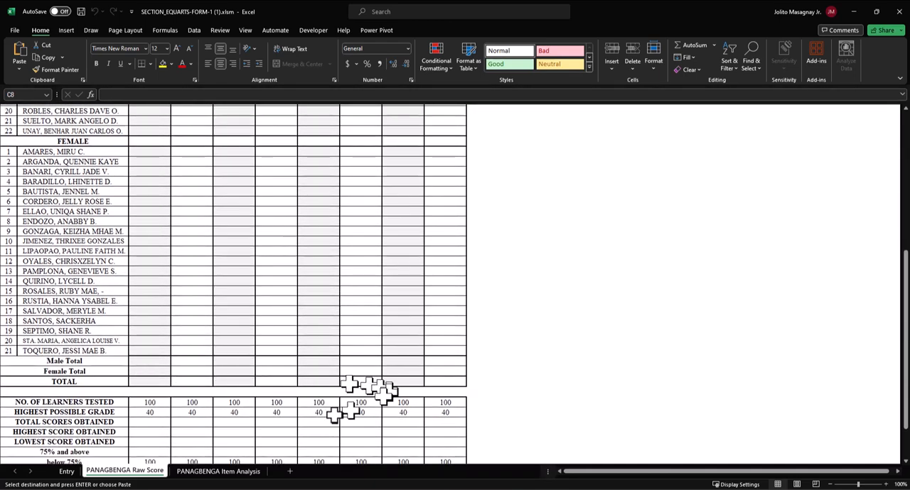
pyautogui.scroll(-1, 285, 412)
pyautogui.scroll(-3, 259, 420)
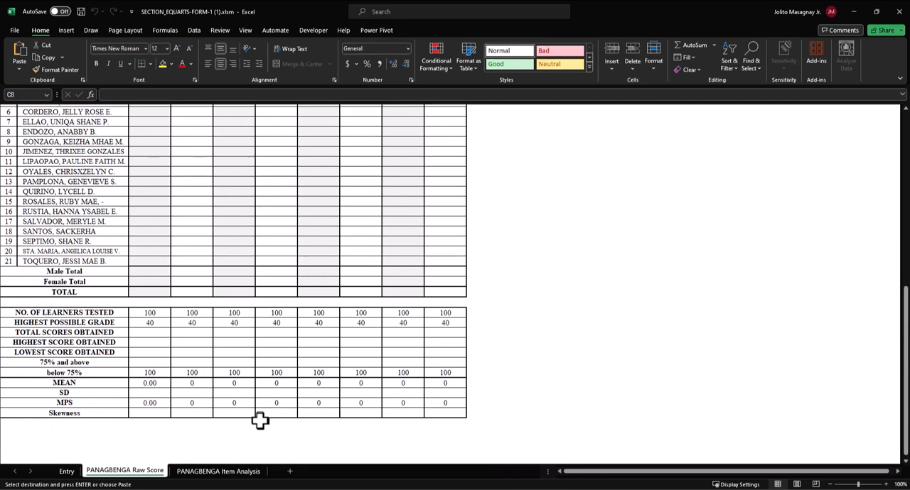
pyautogui.scroll(4, 259, 421)
pyautogui.scroll(8, 259, 421)
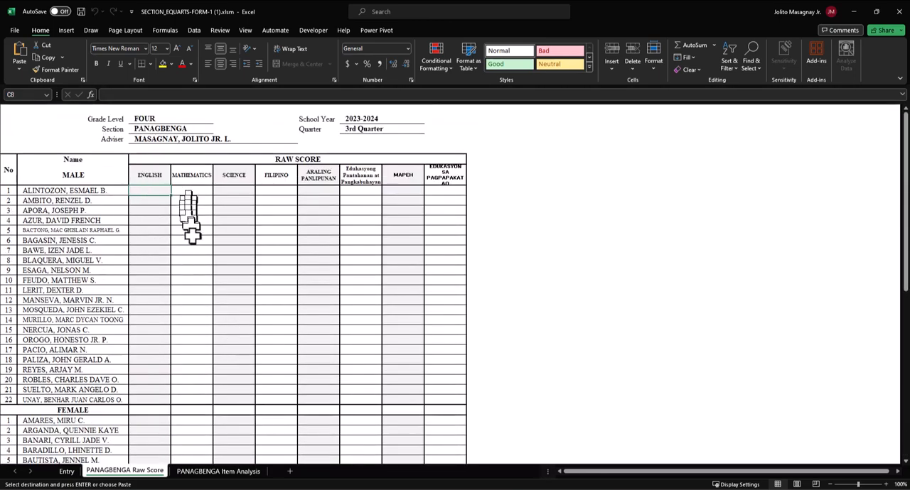
# Examine the PANAGBENGA Item Analysis sheet down to its summary rows, then select the English cell for item 1.
pyautogui.click(218, 474)
pyautogui.scroll(-6, 93, 313)
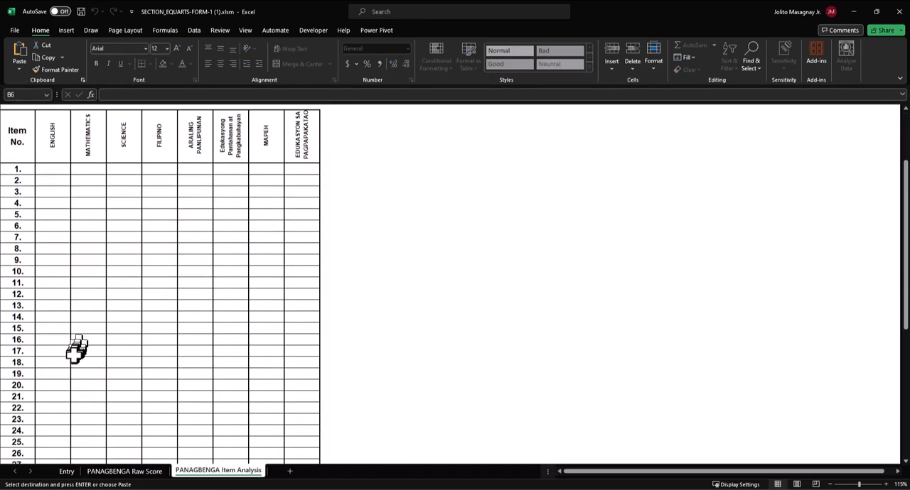
pyautogui.scroll(-5, 71, 360)
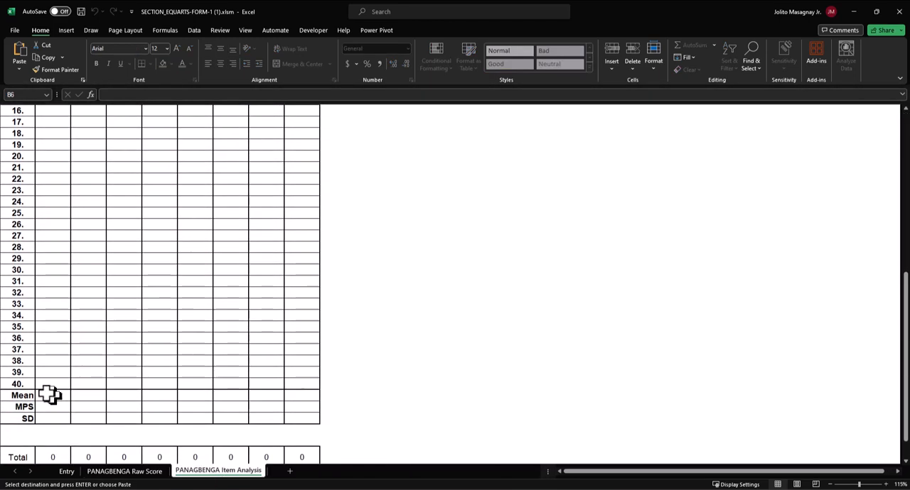
pyautogui.scroll(7, 37, 388)
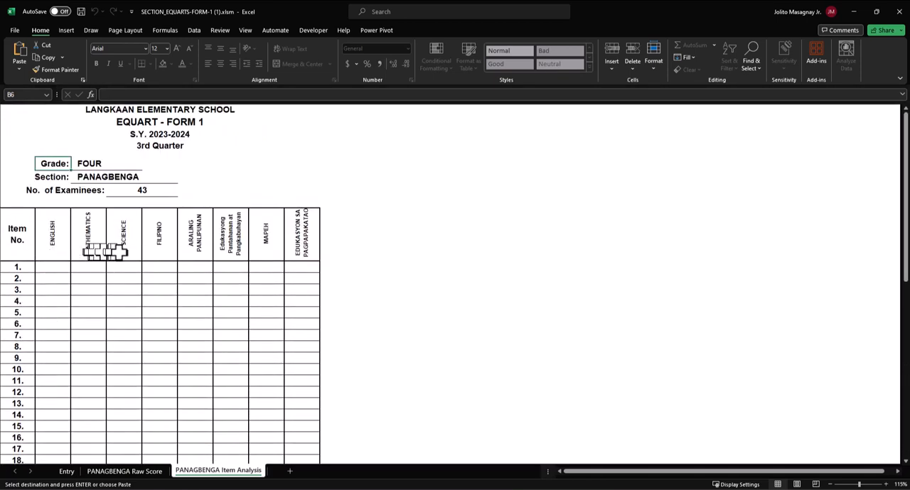
pyautogui.click(60, 267)
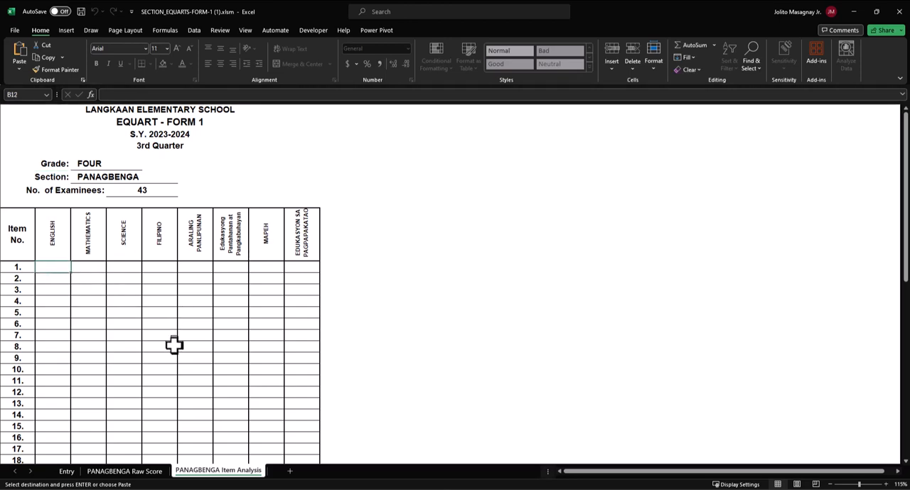
# Return to the PANAGBENGA Raw Score sheet and save the workbook under the new name PANAGBENGA_EQUARTS-FORM-1 (1).xlsm in the Desktop folder.
pyautogui.click(142, 472)
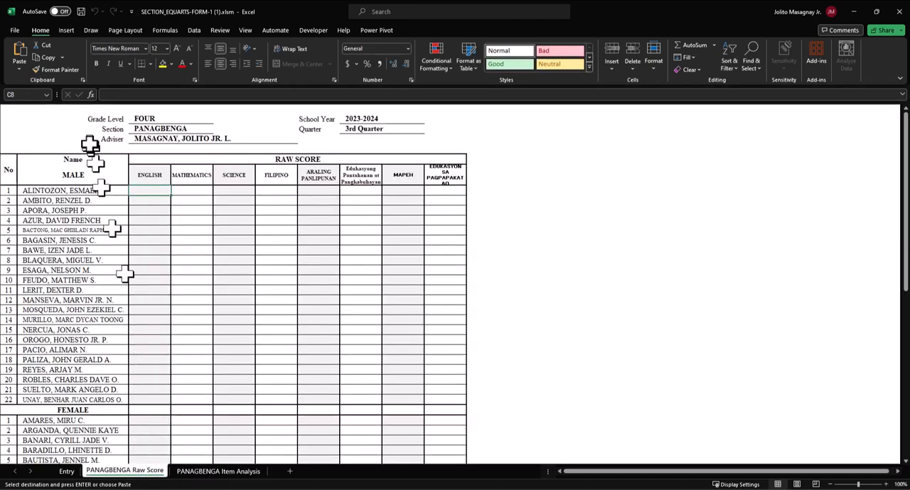
pyautogui.click(14, 30)
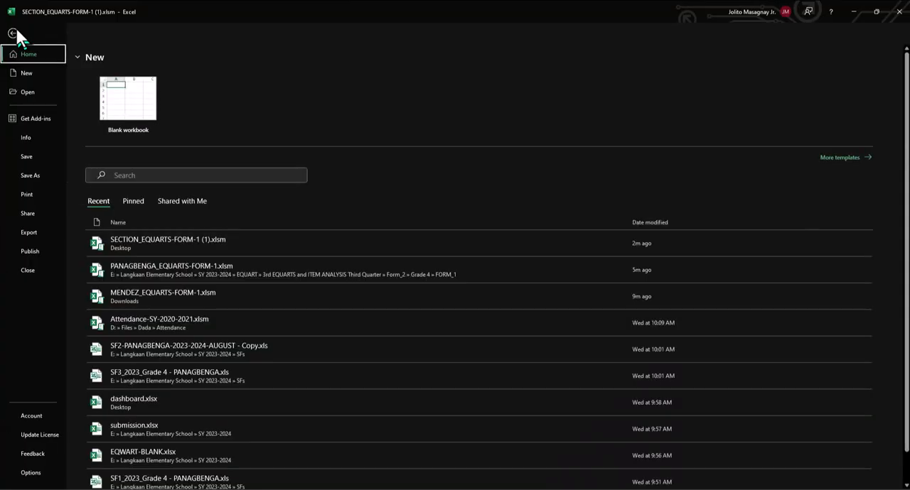
pyautogui.click(41, 177)
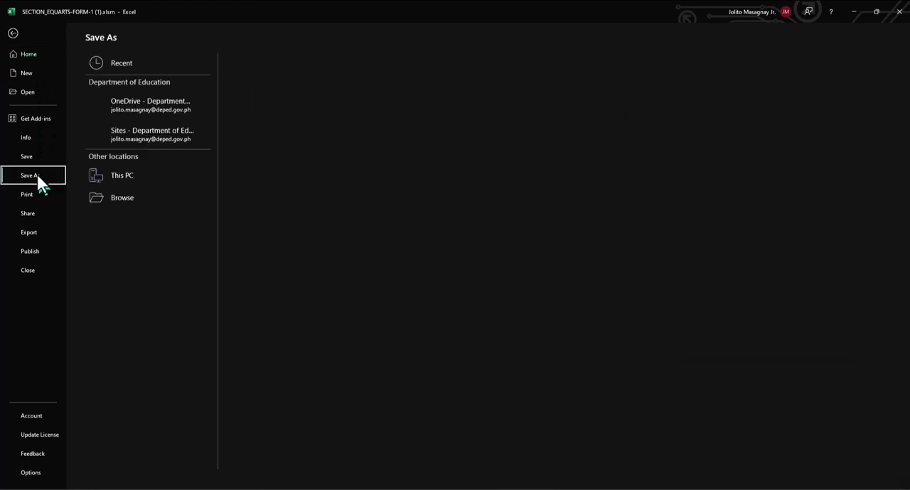
pyautogui.doubleClick(156, 182)
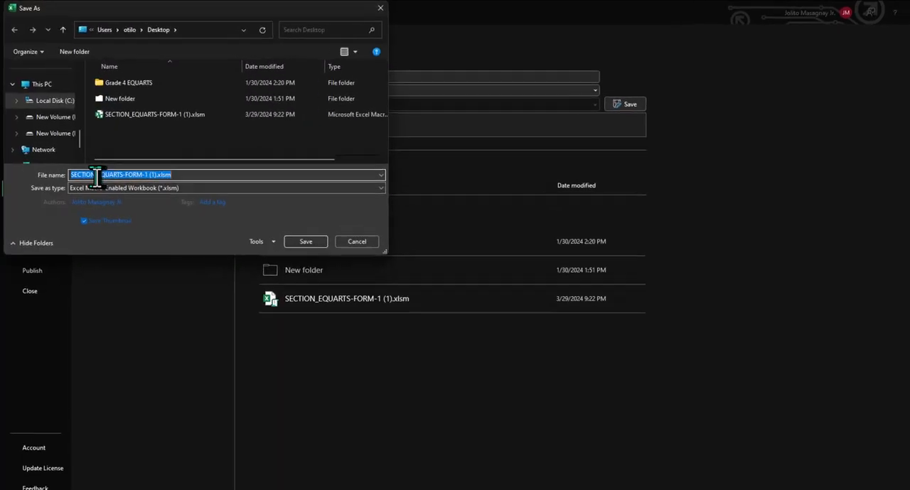
pyautogui.click(96, 176)
pyautogui.doubleClick(84, 174)
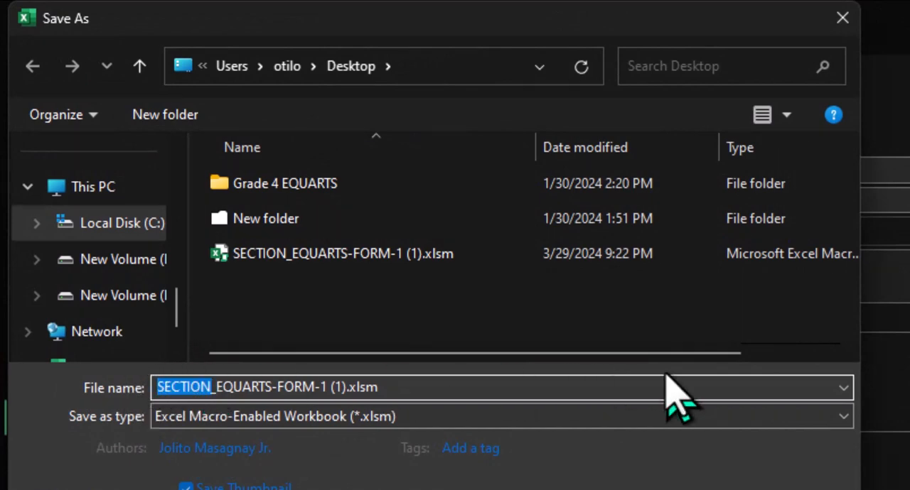
pyautogui.write('PANA')
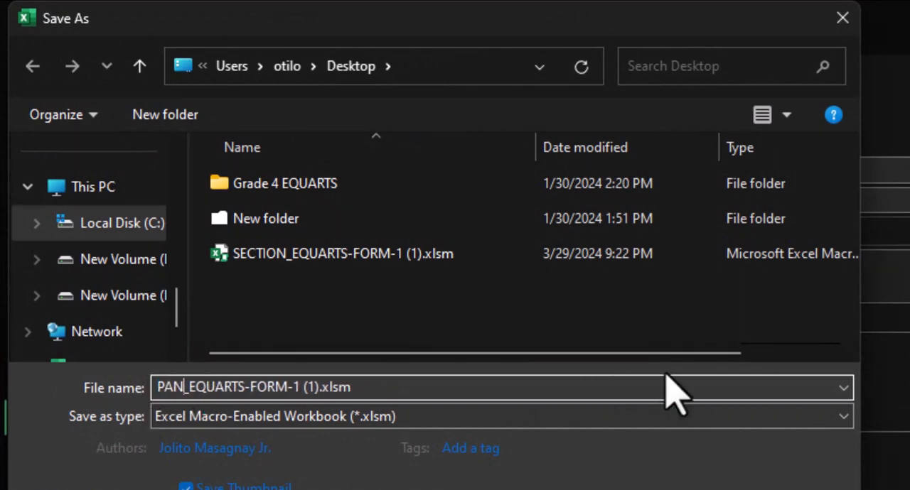
pyautogui.write('GBENG')
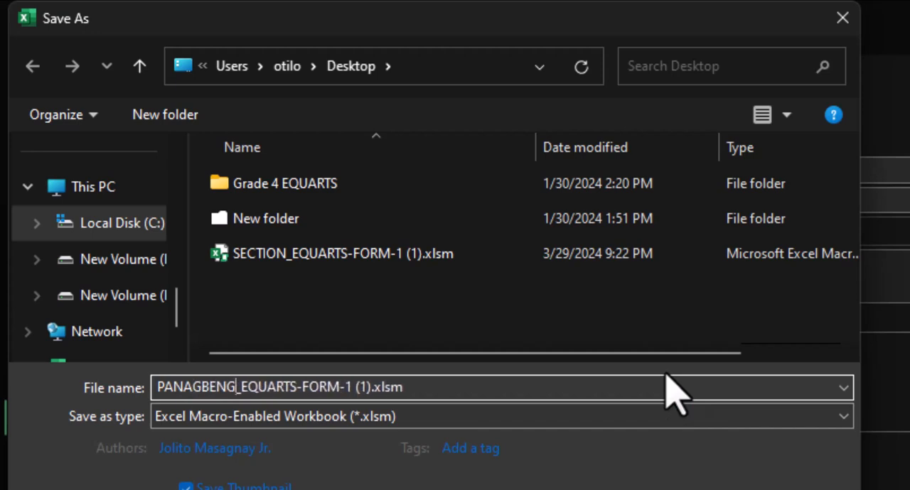
pyautogui.write('A')
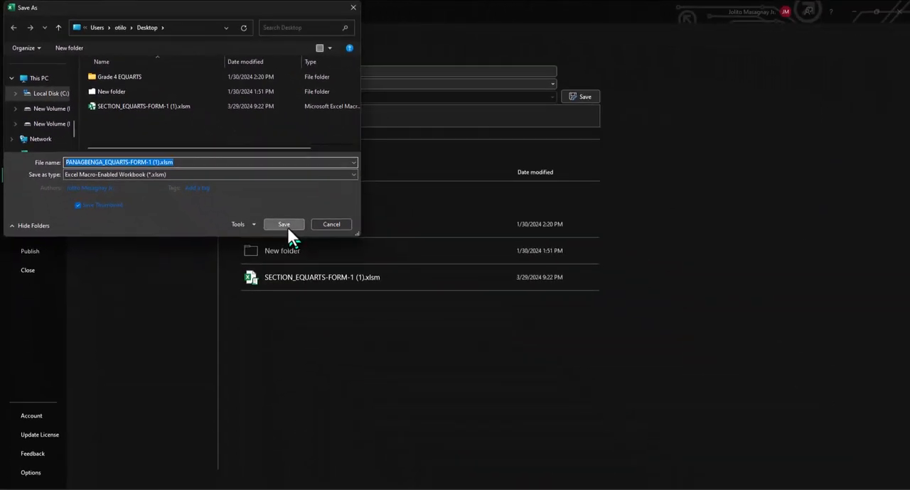
pyautogui.click(349, 275)
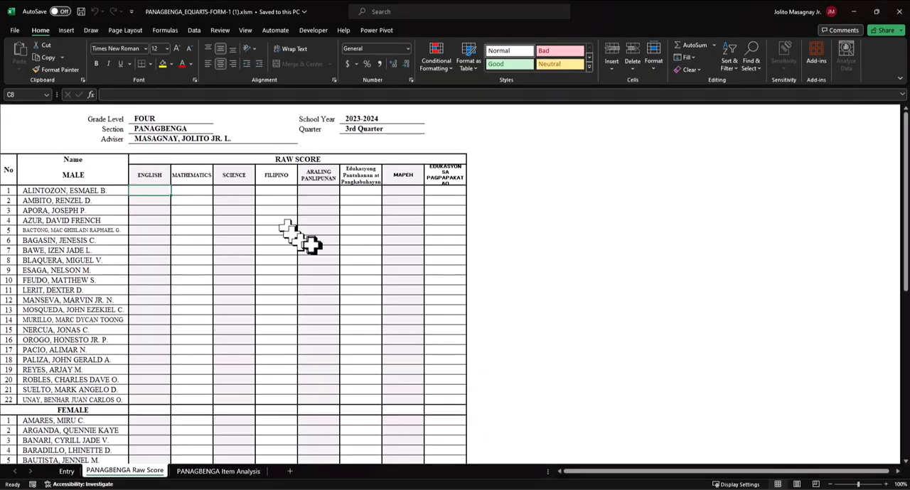